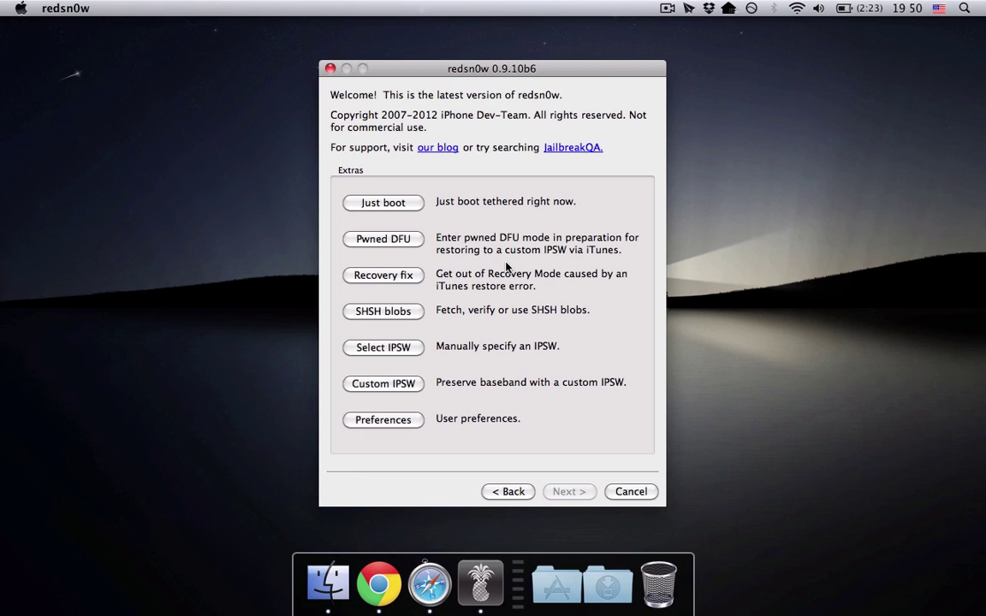
# - Launch TinyUmbrella, review the saved iPod4G SHSH blobs, including 5.0.1, then quit it
pyautogui.hotkey('ctrl', 'space')
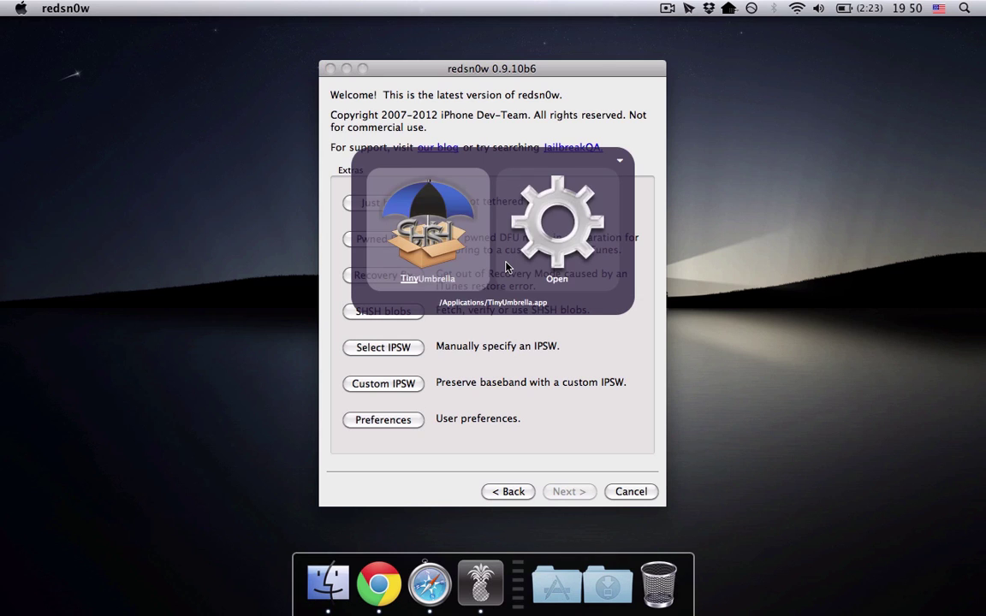
pyautogui.write('tiny')
pyautogui.press('Return')
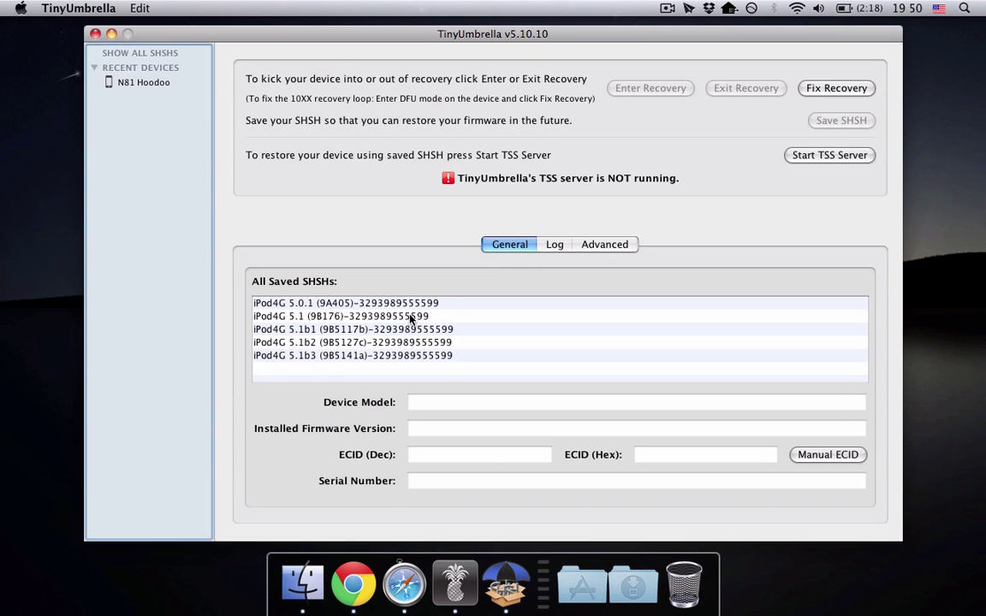
pyautogui.click(411, 318)
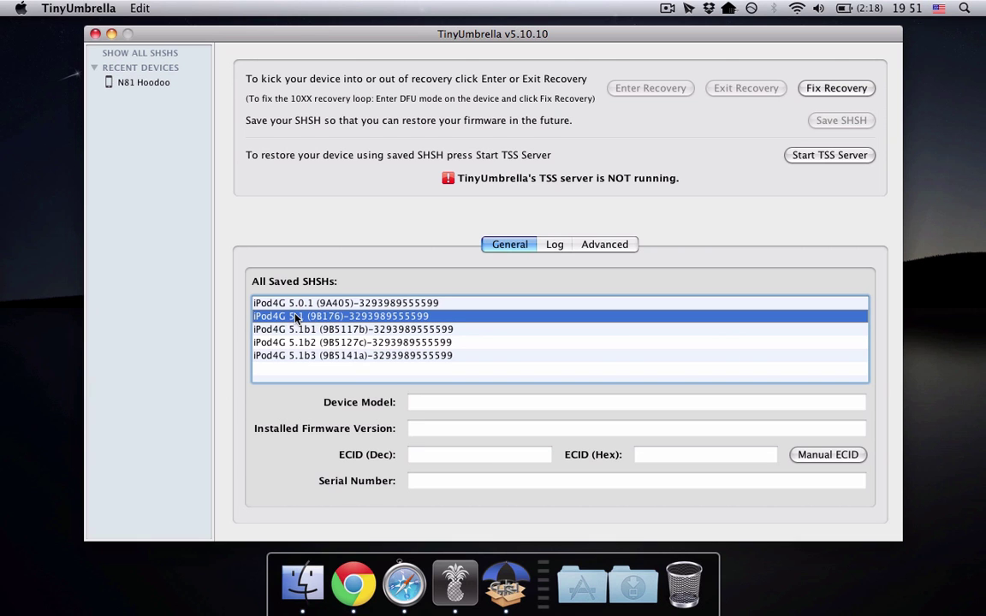
pyautogui.press('super+q')
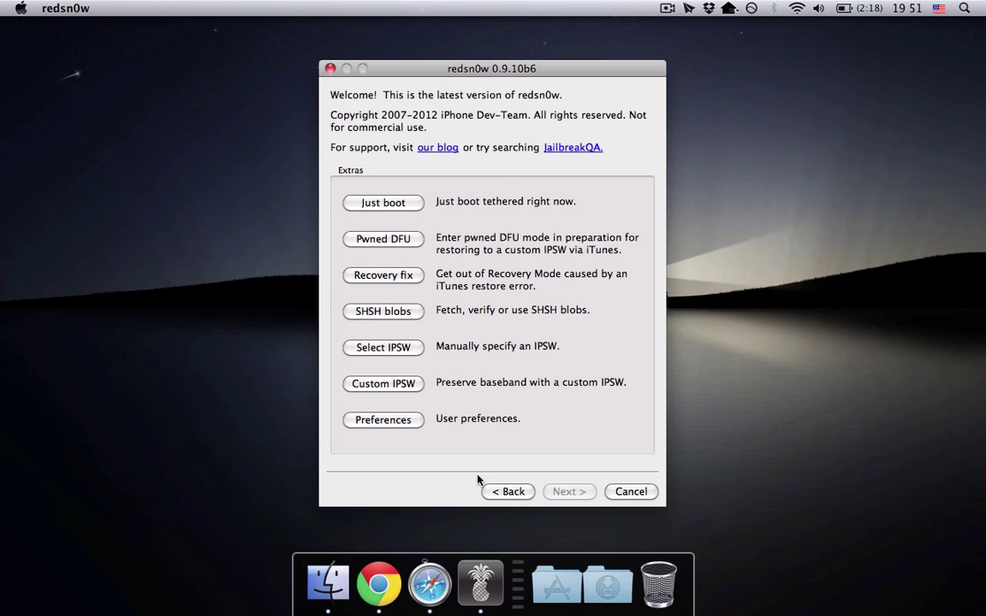
# - Go from redsn0w's main page to Extras > SHSH blobs > Stitch
pyautogui.click(495, 492)
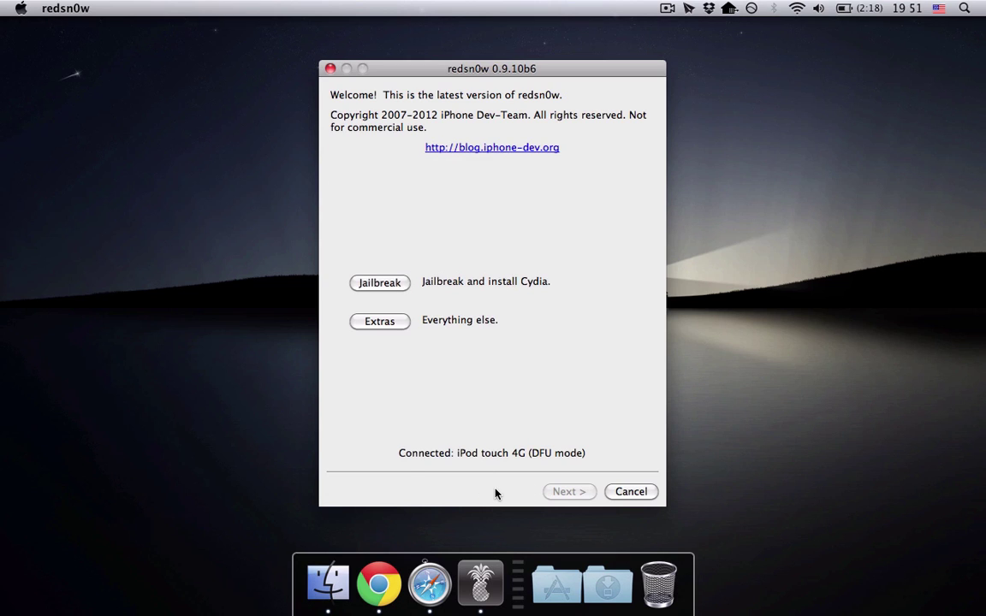
pyautogui.click(400, 323)
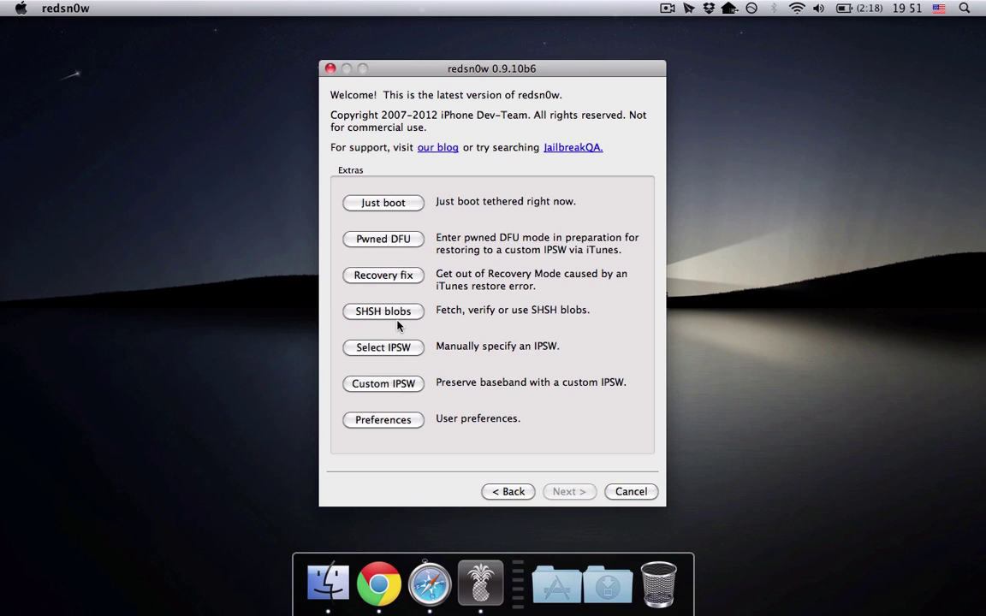
pyautogui.click(398, 313)
pyautogui.click(369, 383)
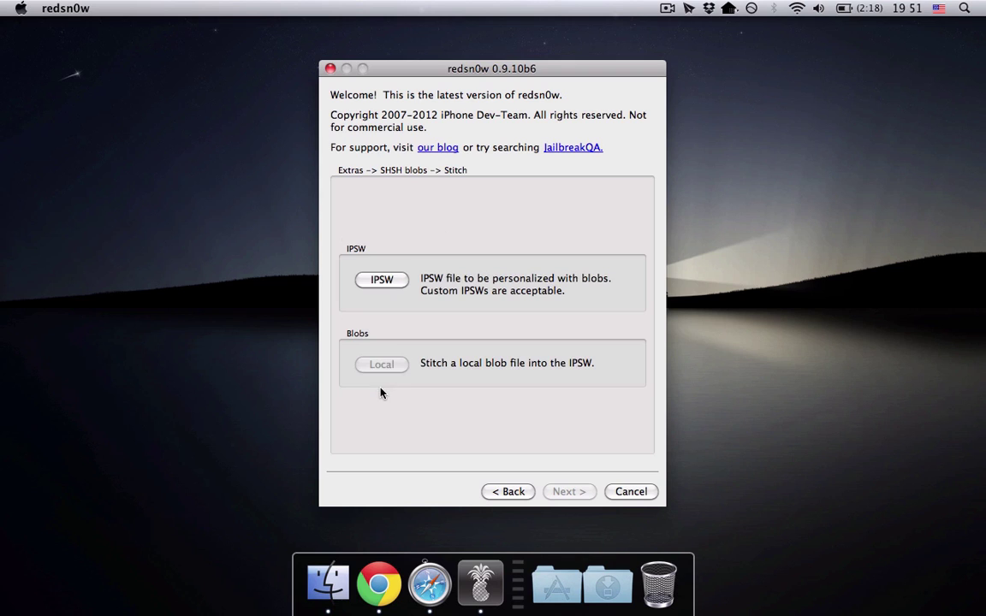
# - Load the iPod4,1 5.0.1 (9A405) restore IPSW from Downloads as the firmware
pyautogui.click(387, 285)
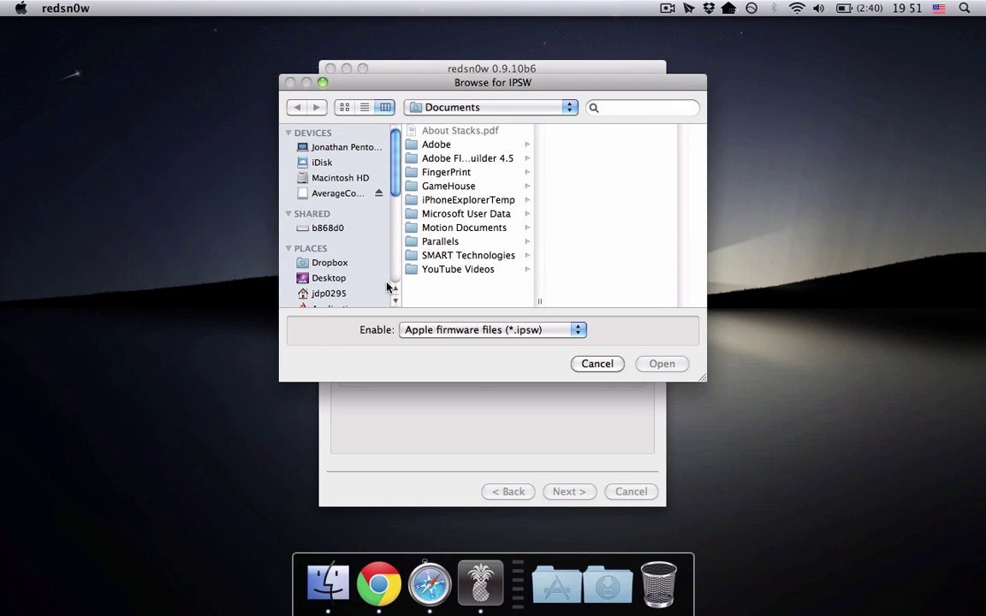
pyautogui.scroll(-3, 317, 286)
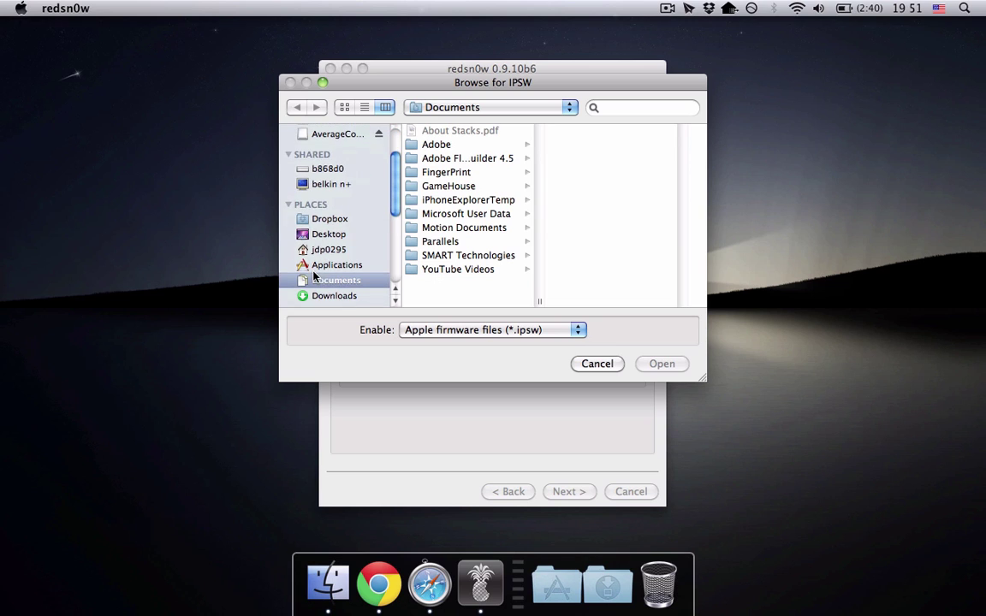
pyautogui.click(330, 295)
pyautogui.click(469, 159)
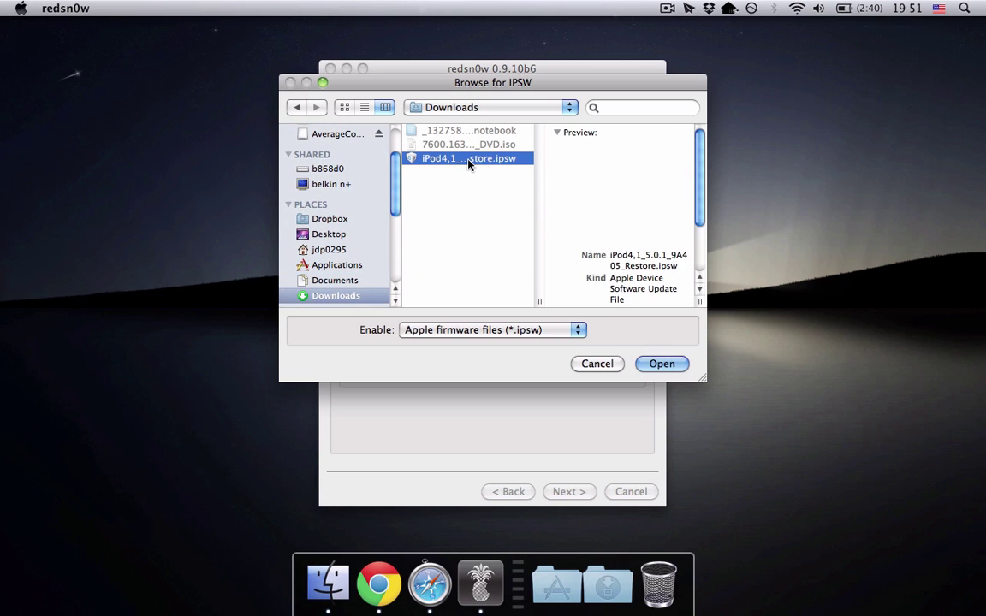
pyautogui.click(669, 367)
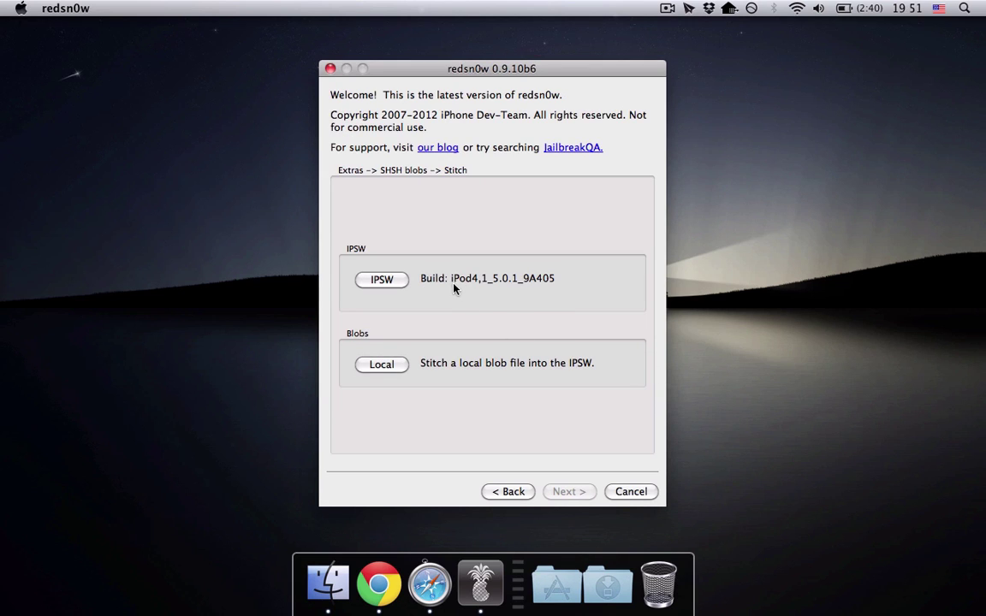
# - Stitch the 5.0.1 .shsh blob from ~/.shsh into the loaded firmware
pyautogui.click(388, 366)
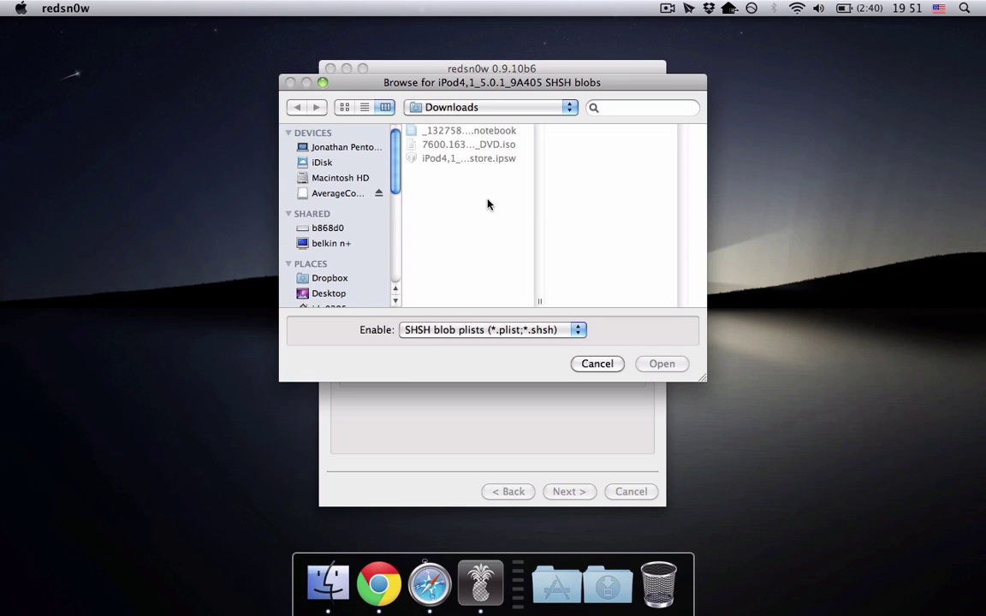
pyautogui.click(321, 278)
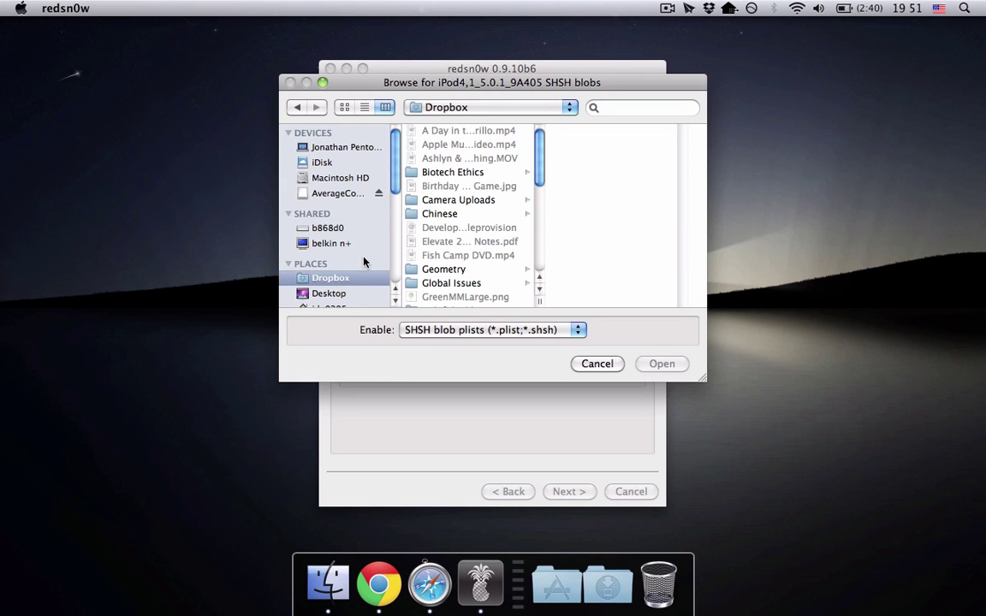
pyautogui.press('super+shift+g')
pyautogui.write('~/.shsh')
pyautogui.press('Return')
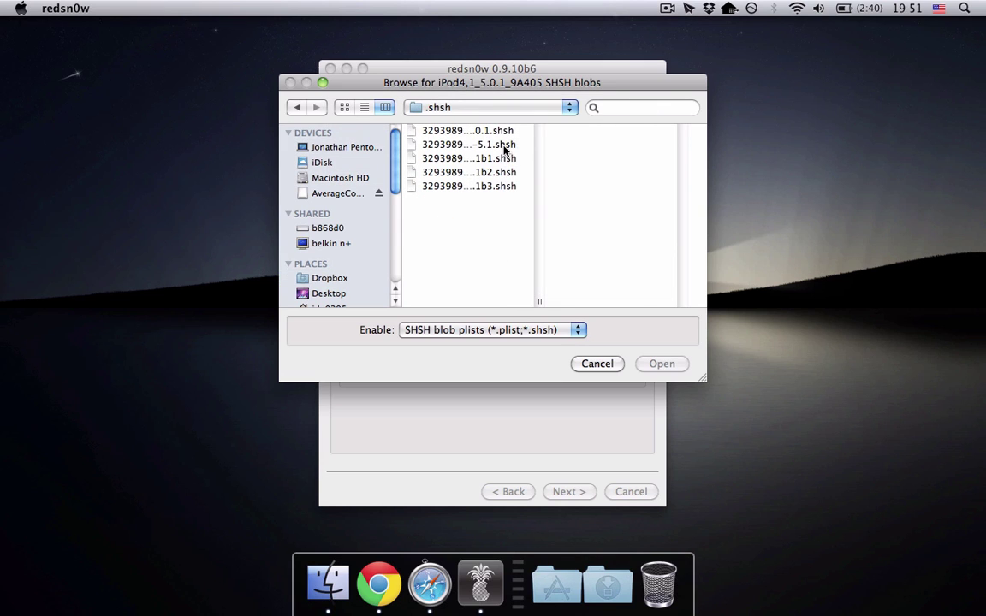
pyautogui.click(511, 146)
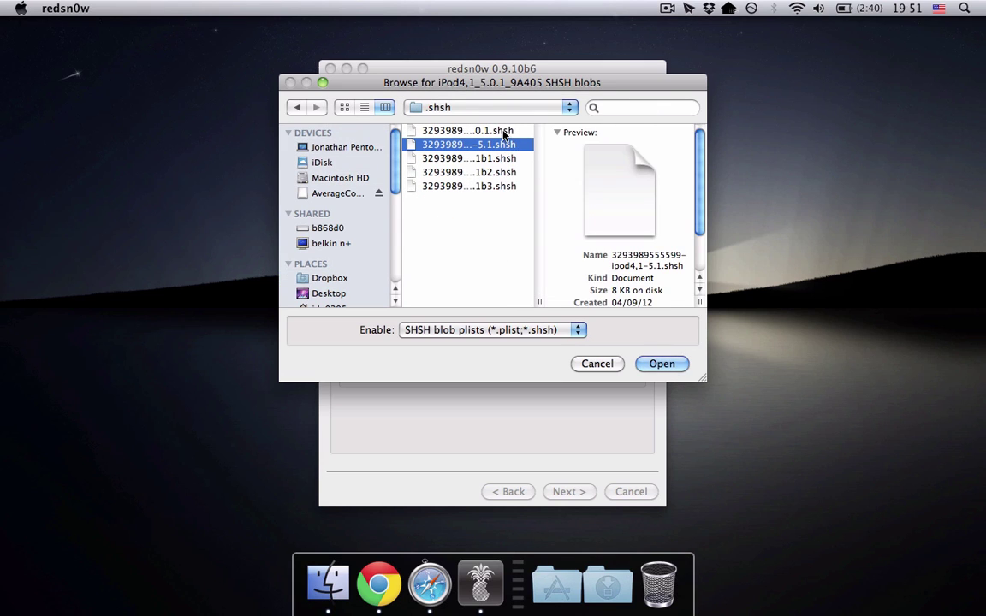
pyautogui.click(468, 131)
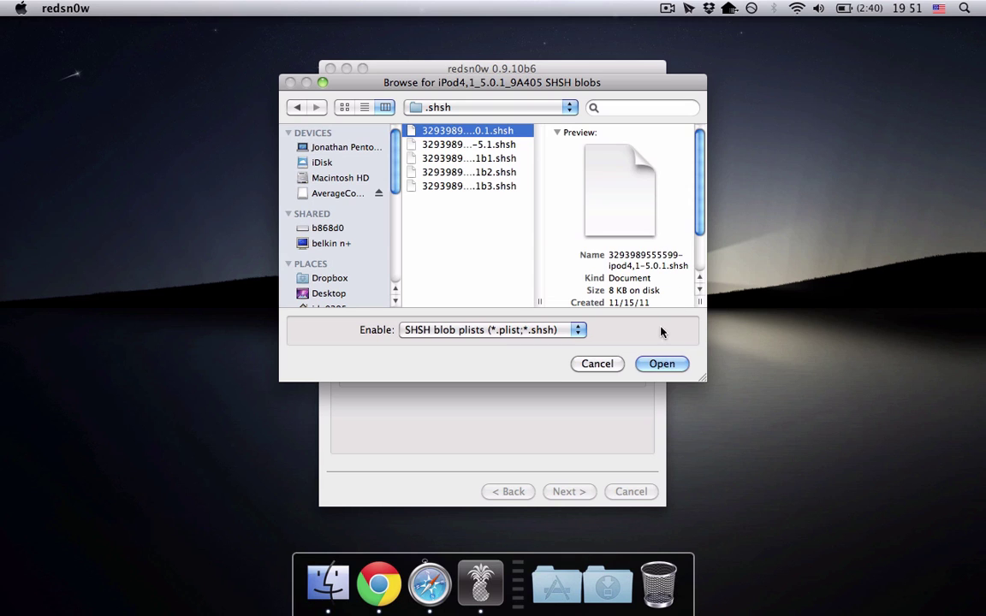
pyautogui.click(655, 366)
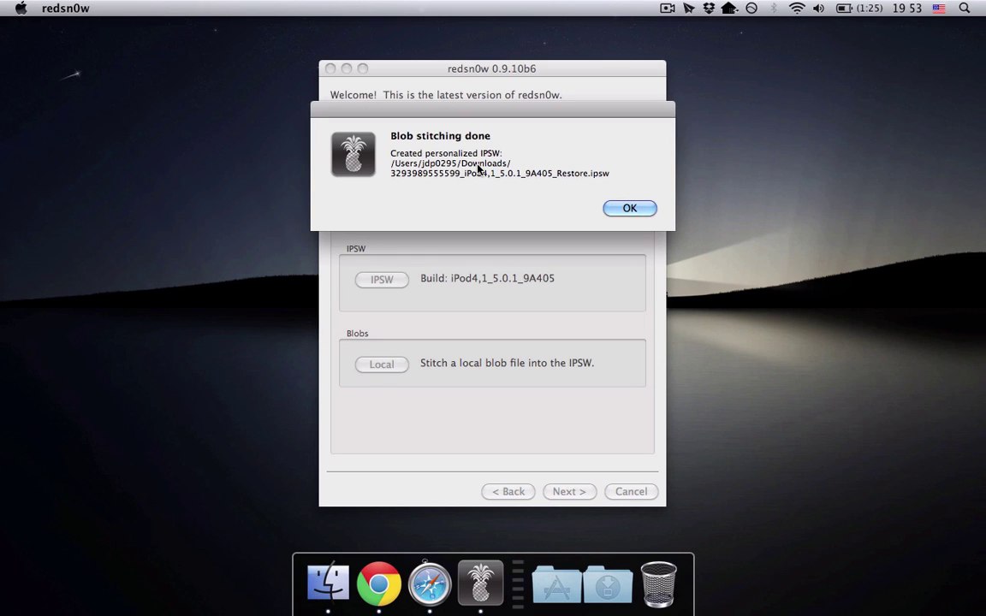
# - Dismiss the stitching-done alert and run Pwned DFU from redsn0w's Extras
pyautogui.click(626, 210)
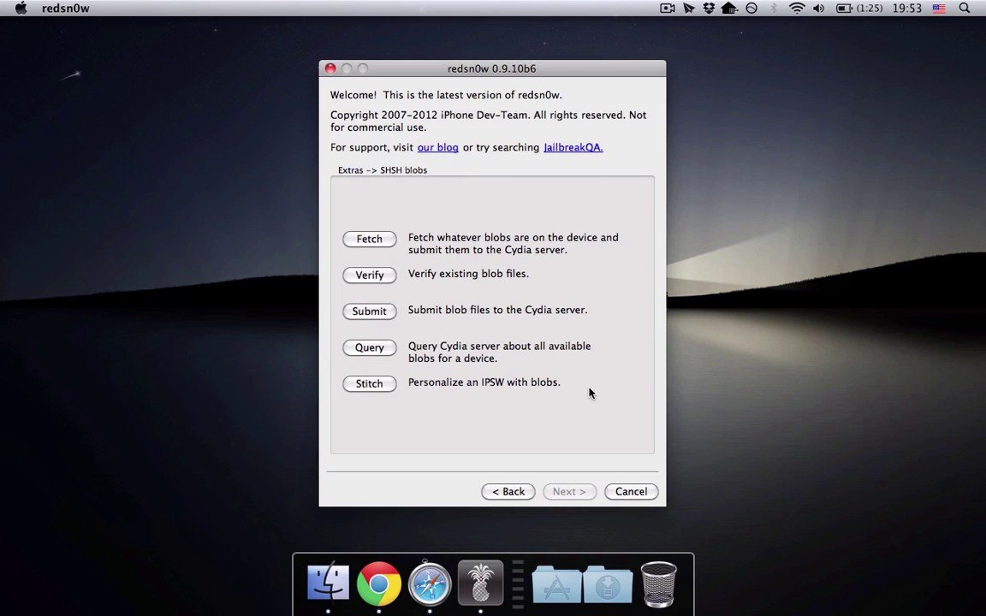
pyautogui.click(509, 492)
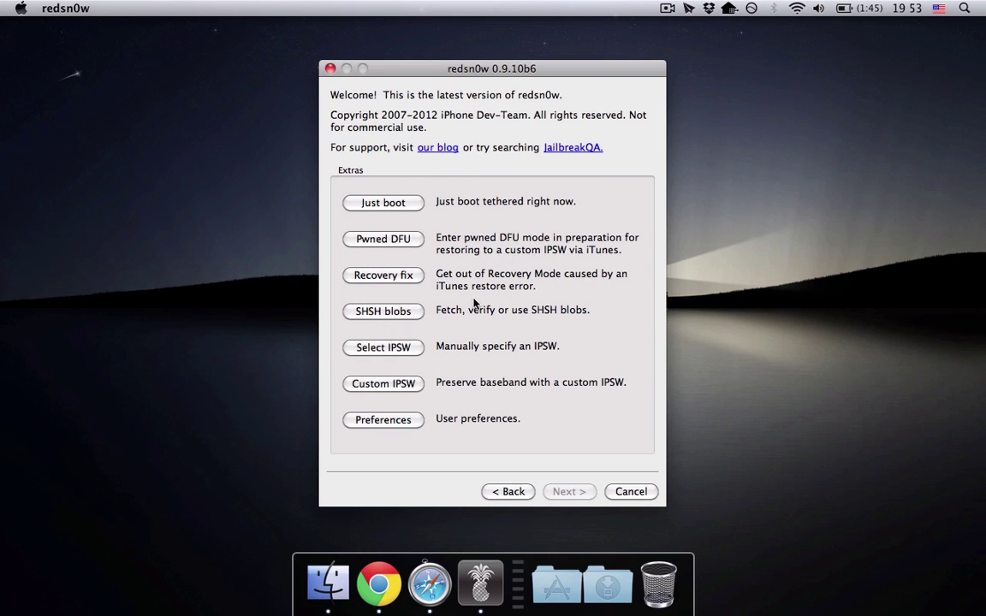
pyautogui.click(409, 246)
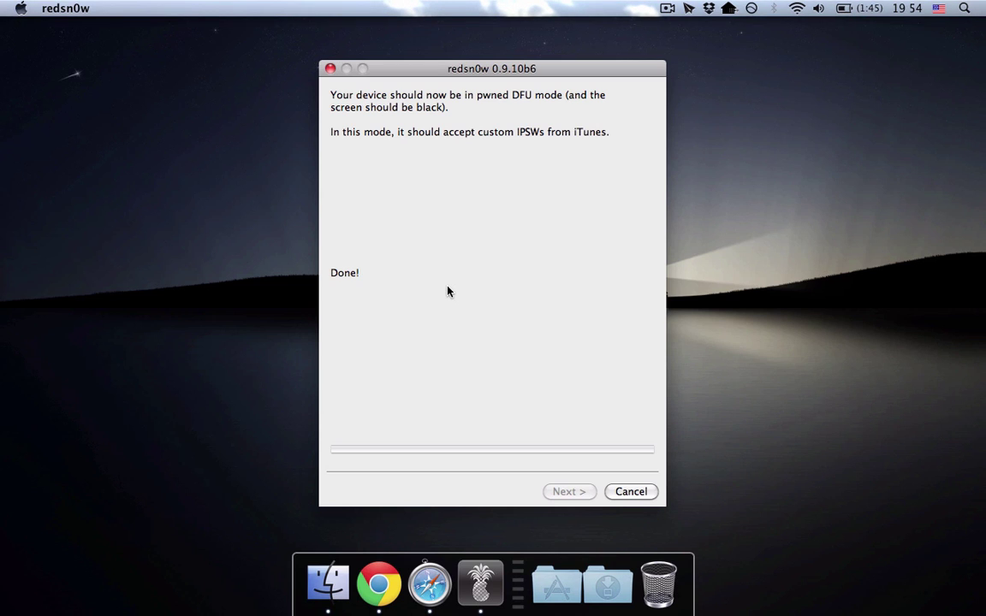
# - Quit redsn0w and launch iTunes via Quicksilver
pyautogui.click(630, 492)
pyautogui.hotkey('ctrl', 'space')
pyautogui.write('it')
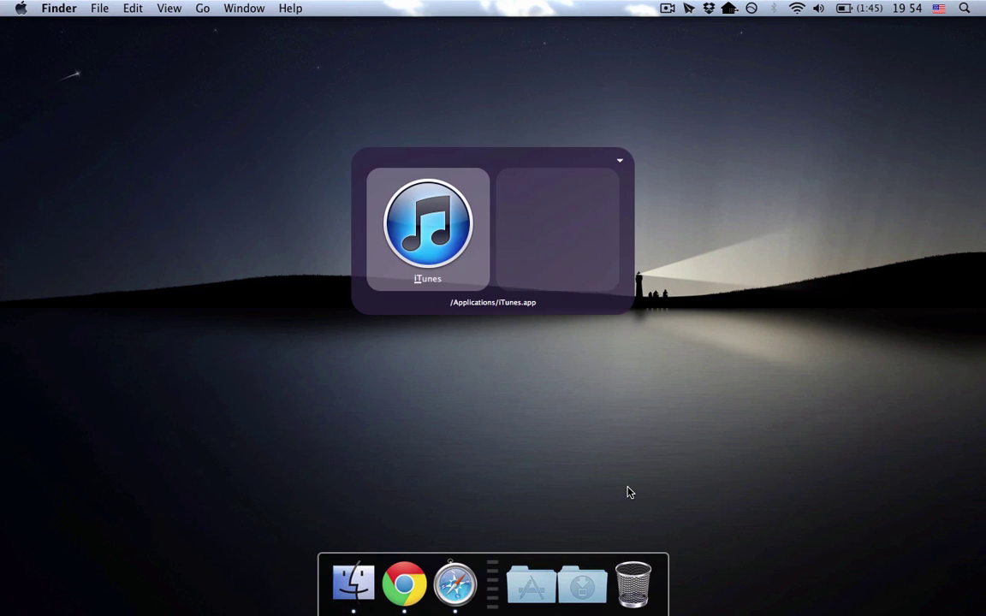
pyautogui.press('Return')
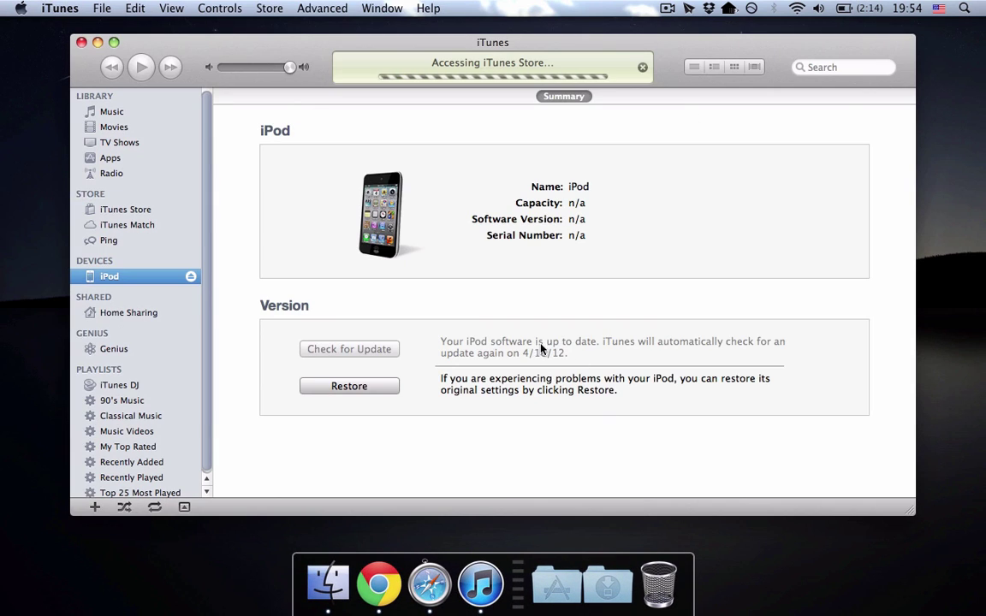
# - Option-restore the iPod using the stitched 5.0.1 Restore.ipsw from Downloads
pyautogui.keyDown('alt'); pyautogui.click(389, 387); pyautogui.keyUp('alt')
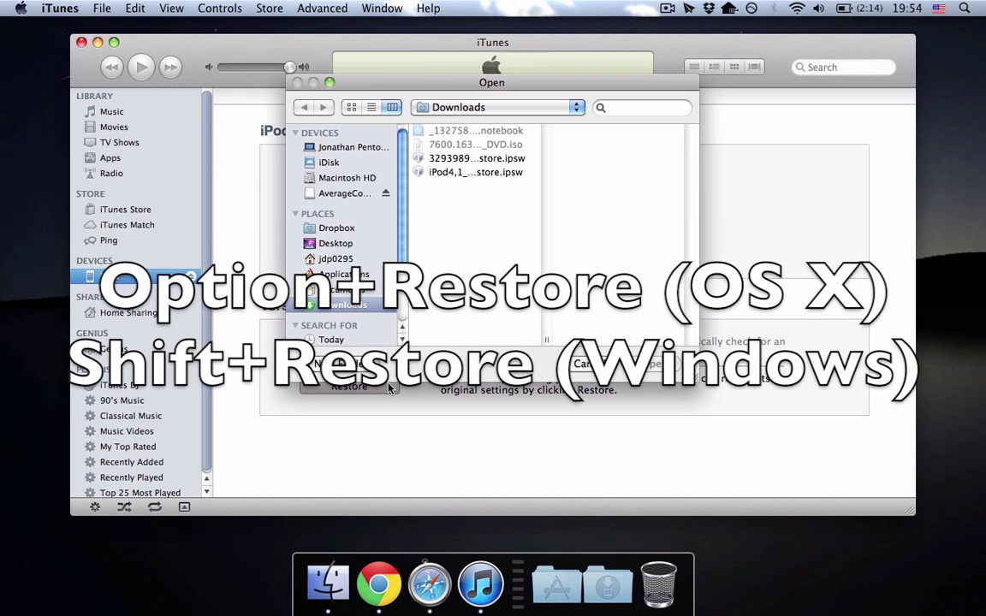
pyautogui.click(462, 159)
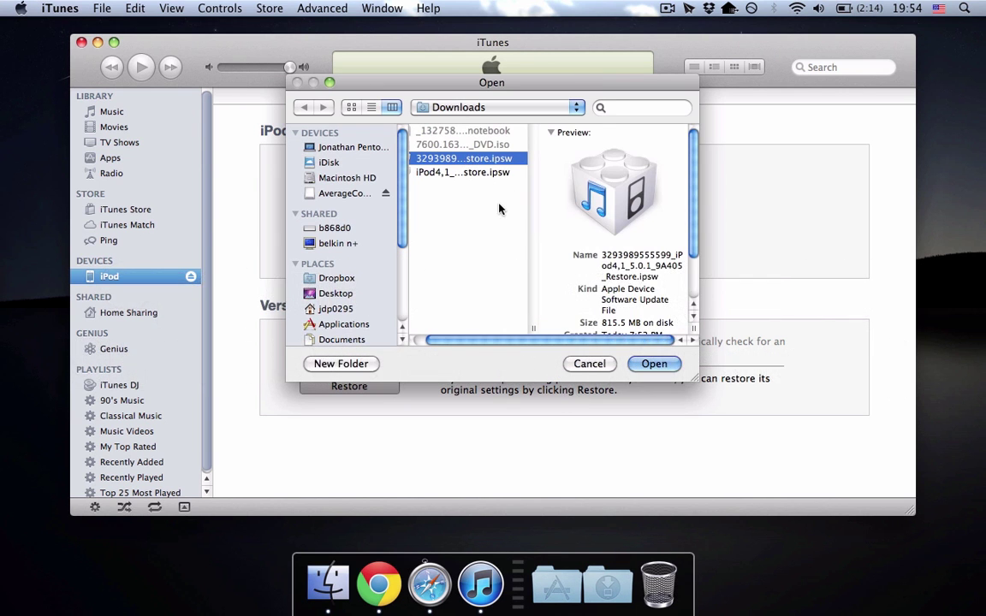
pyautogui.click(654, 364)
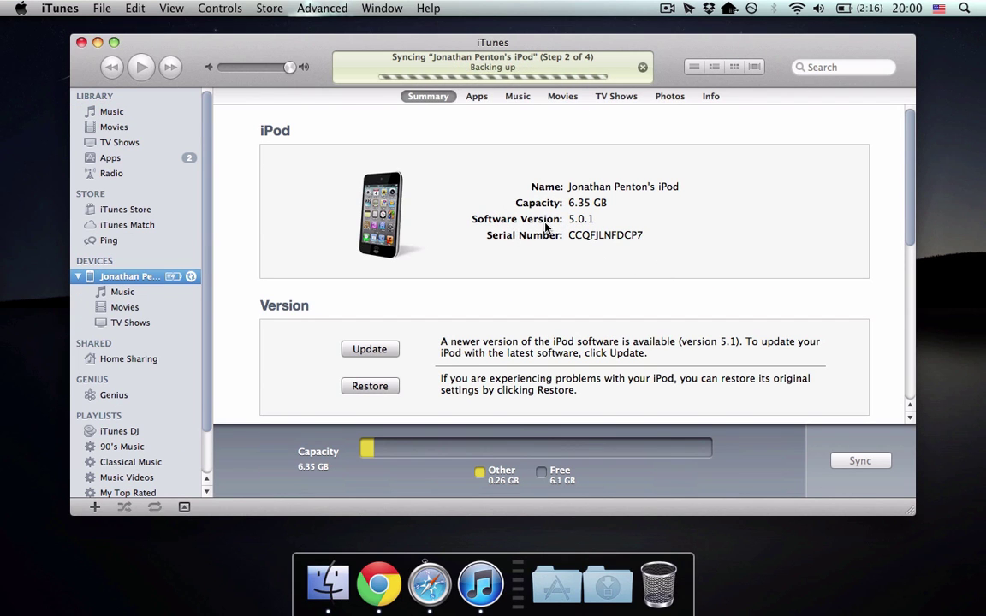
# - Toggle Software Version to confirm build 9A405, then switch back to version 5.0.1
pyautogui.click(586, 220)
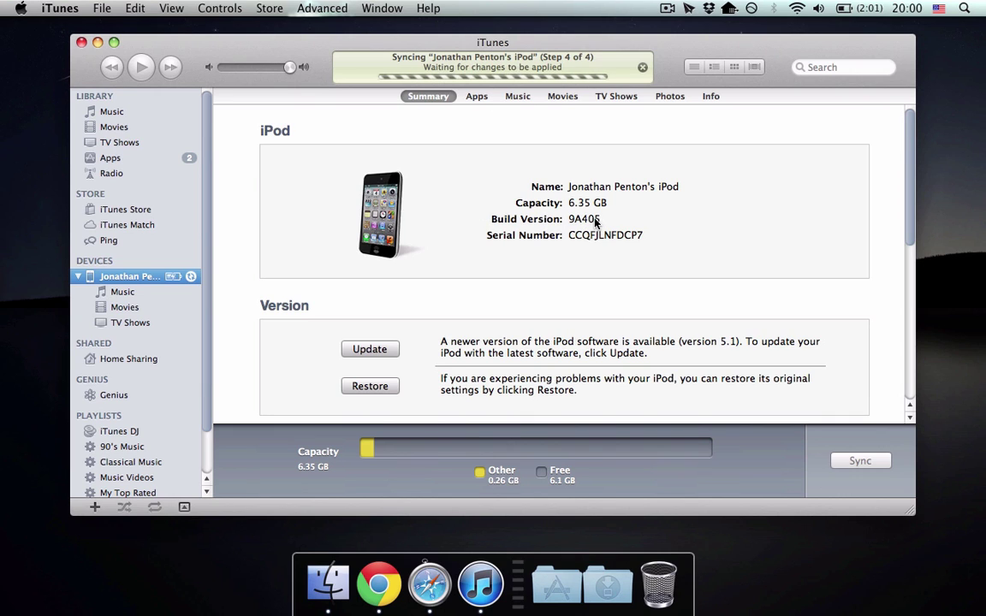
pyautogui.click(596, 221)
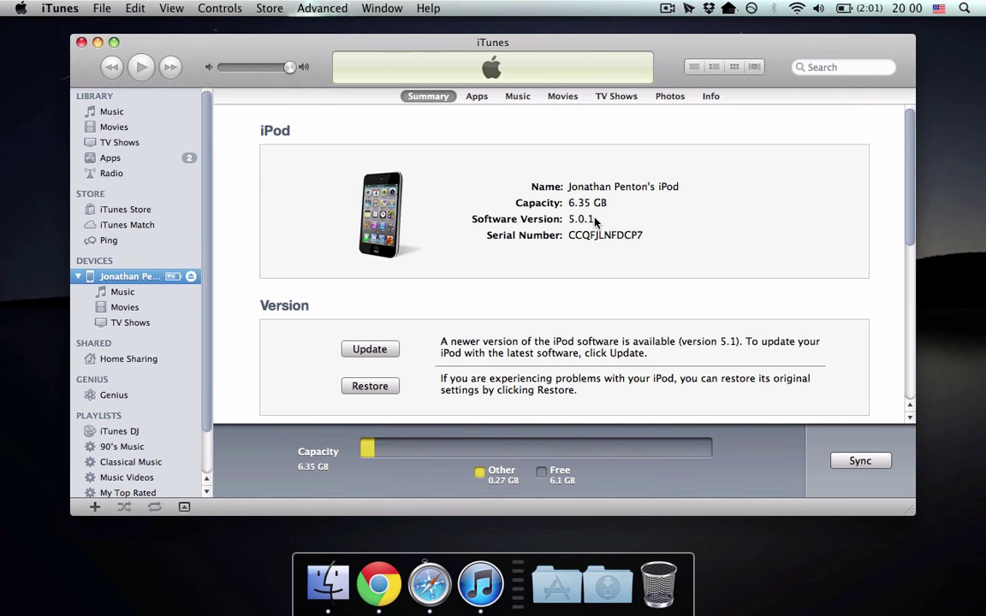